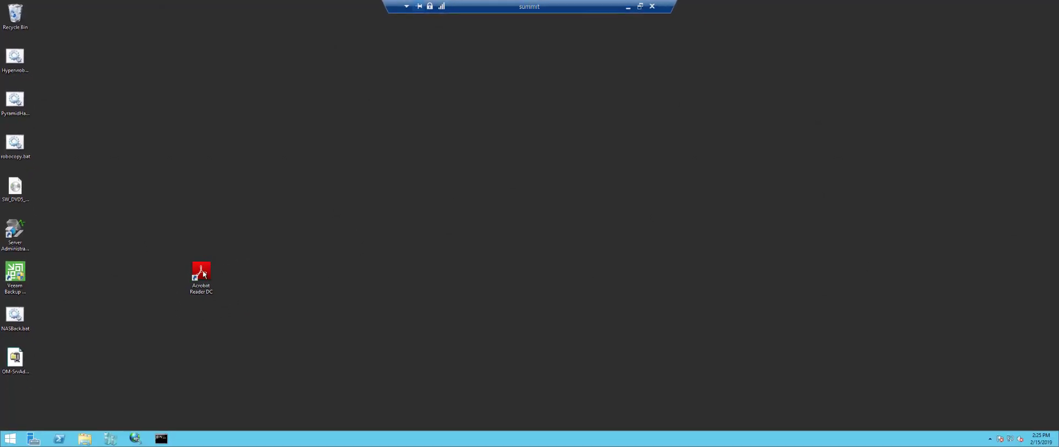
# Step: Open Acrobat Reader DC from the desktop and sign out of the current Adobe account
pyautogui.doubleClick(204, 273)
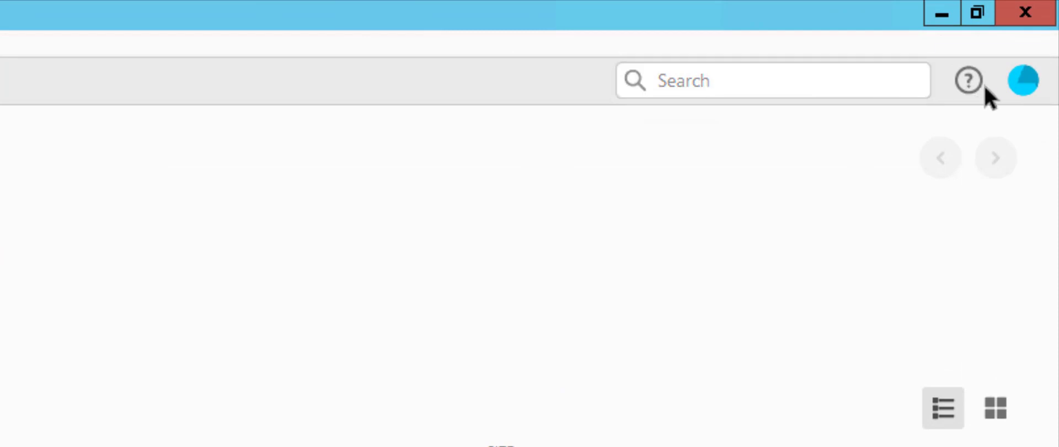
pyautogui.click(1025, 82)
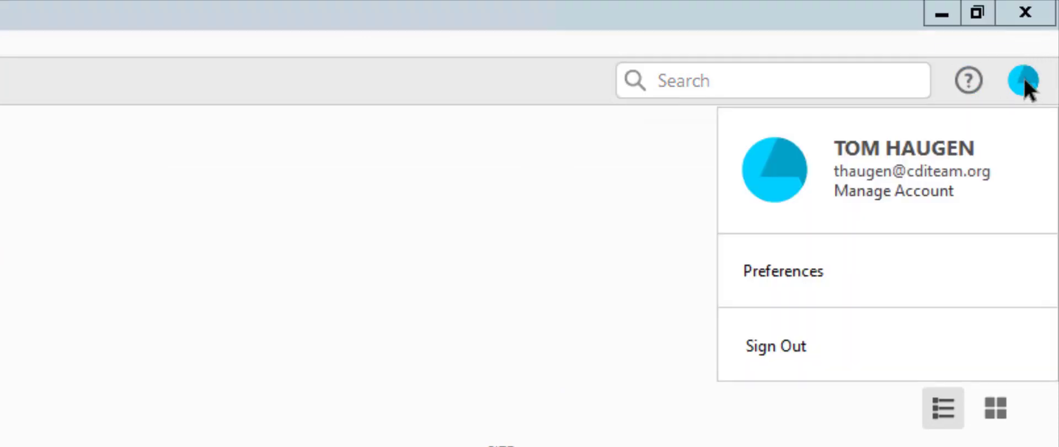
pyautogui.click(787, 351)
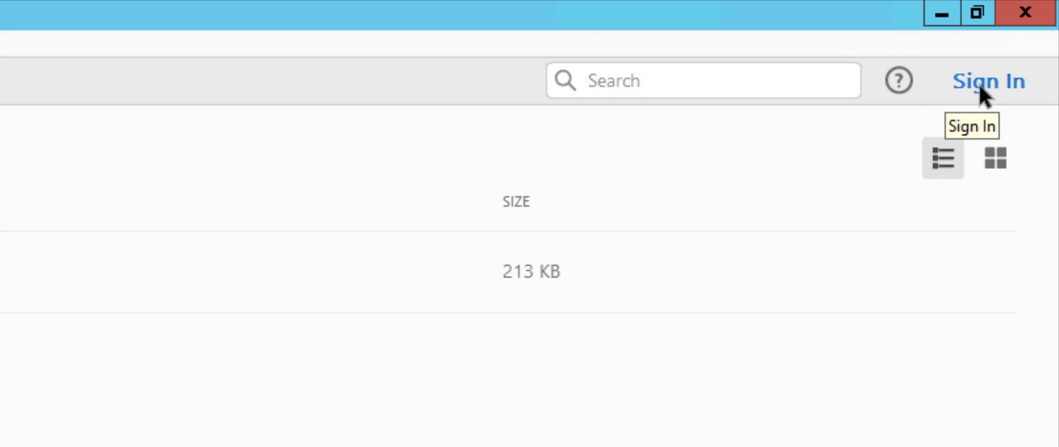
# Step: Sign in to the Adobe account by entering the account password for the prefilled e-mail
pyautogui.click(980, 88)
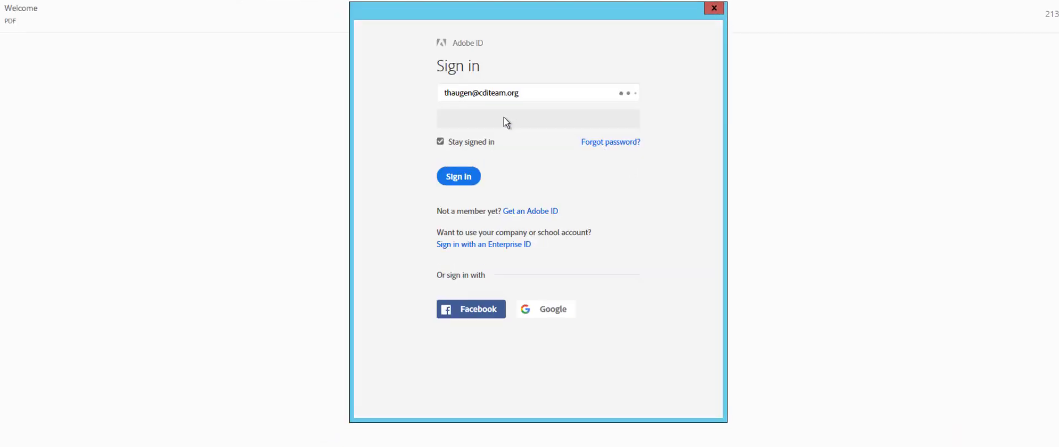
pyautogui.click(503, 118)
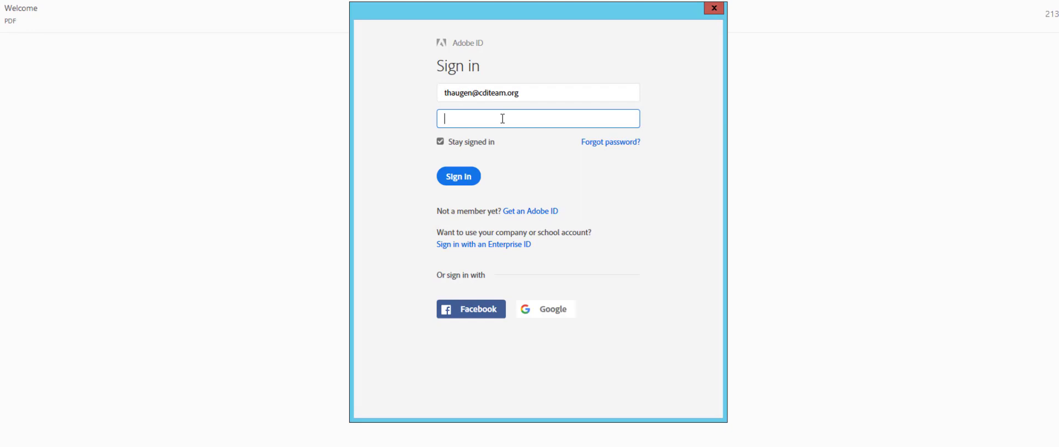
pyautogui.write('•••••••')
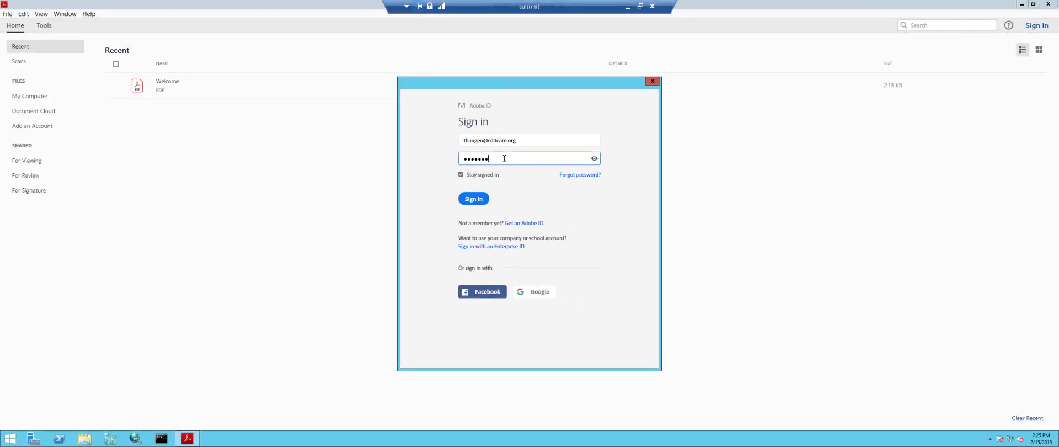
pyautogui.write('••••')
pyautogui.press('Return')
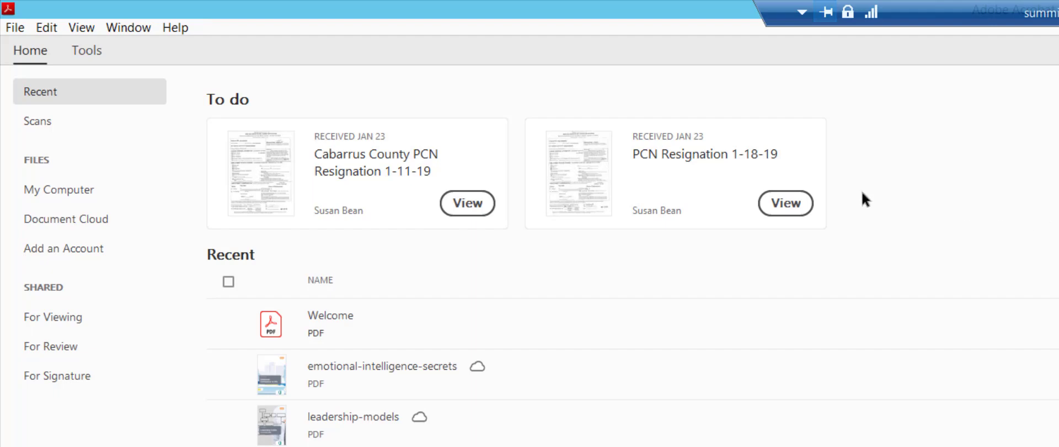
pyautogui.click(20, 28)
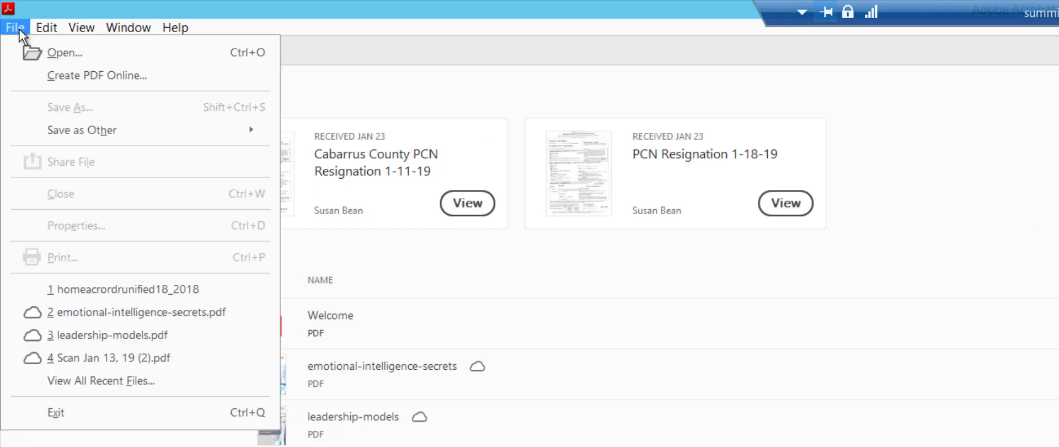
pyautogui.click(48, 51)
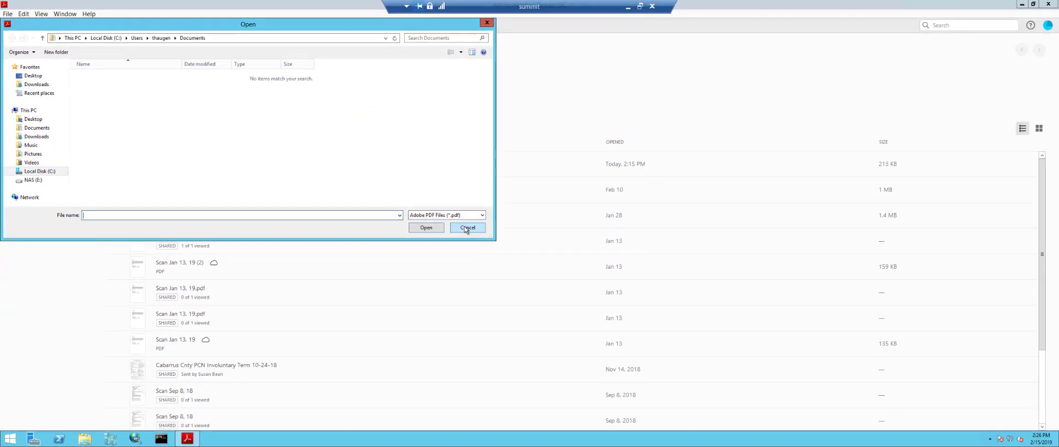
pyautogui.click(468, 228)
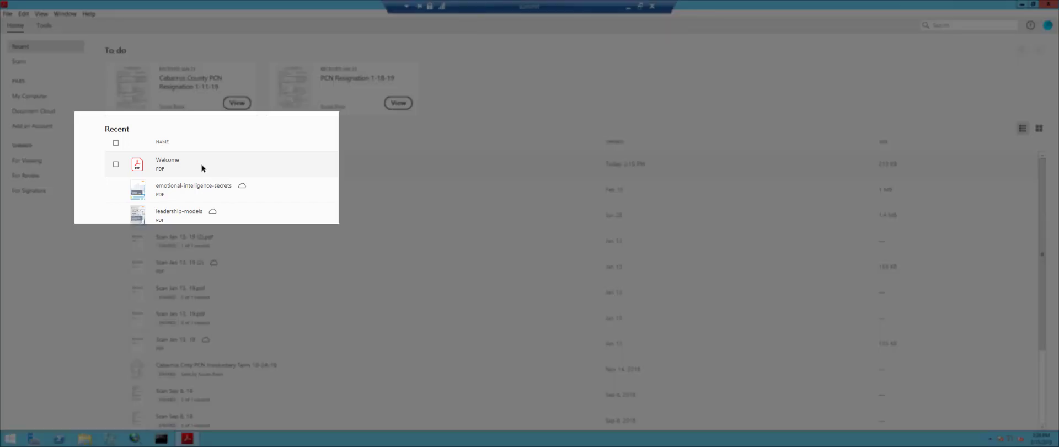
# Step: Open the recent Welcome PDF, look over the full set of available tools, and return to the document
pyautogui.click(202, 168)
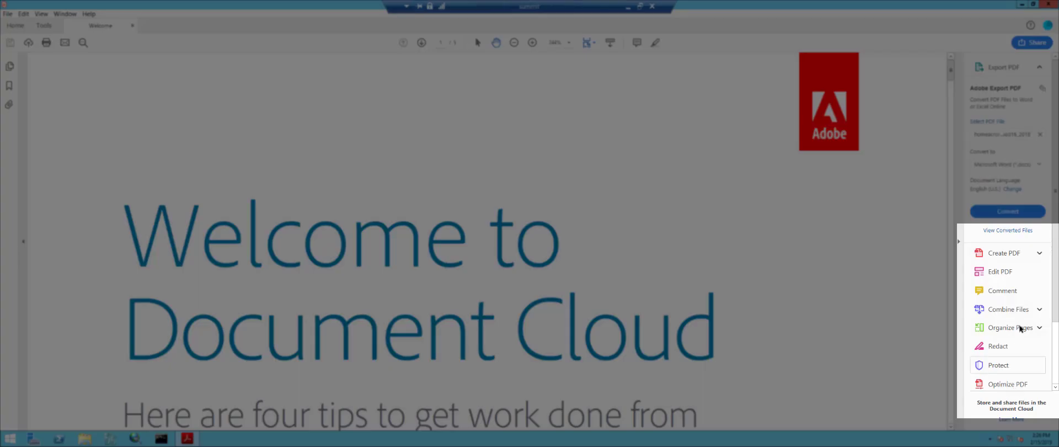
pyautogui.scroll(-1, 1026, 321)
pyautogui.scroll(-3, 1026, 321)
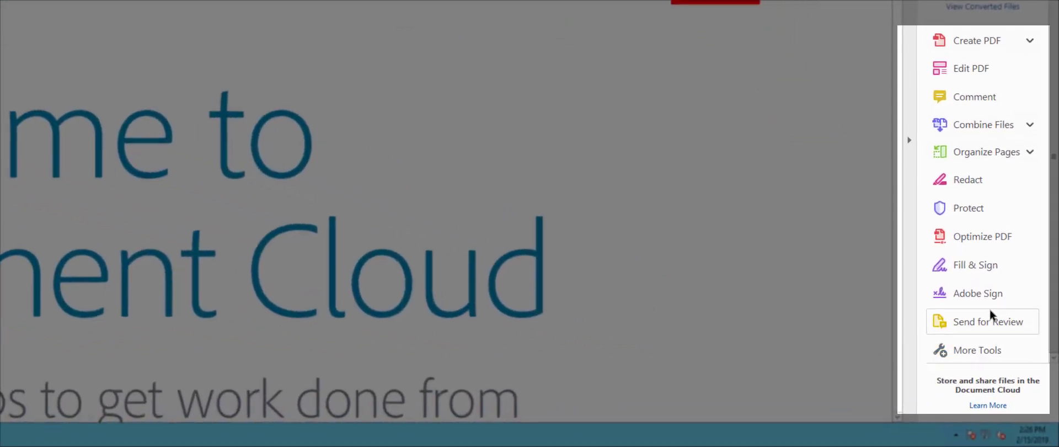
pyautogui.click(978, 350)
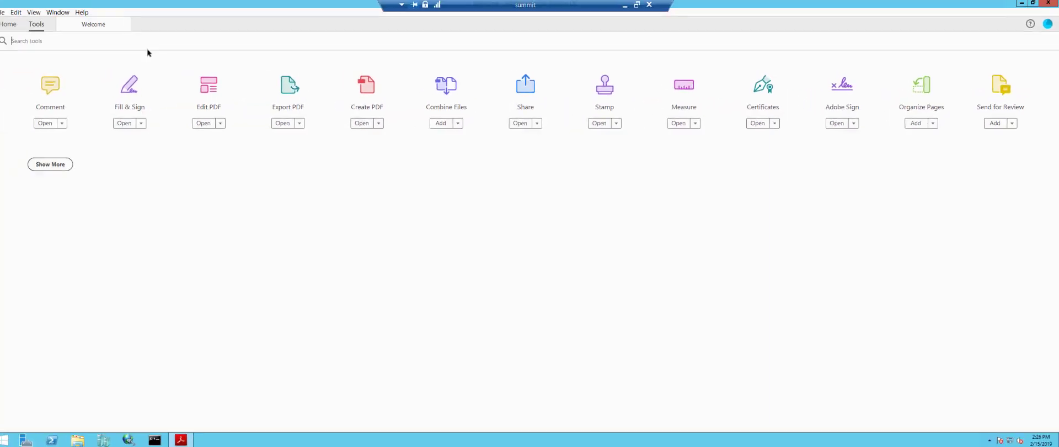
pyautogui.click(77, 29)
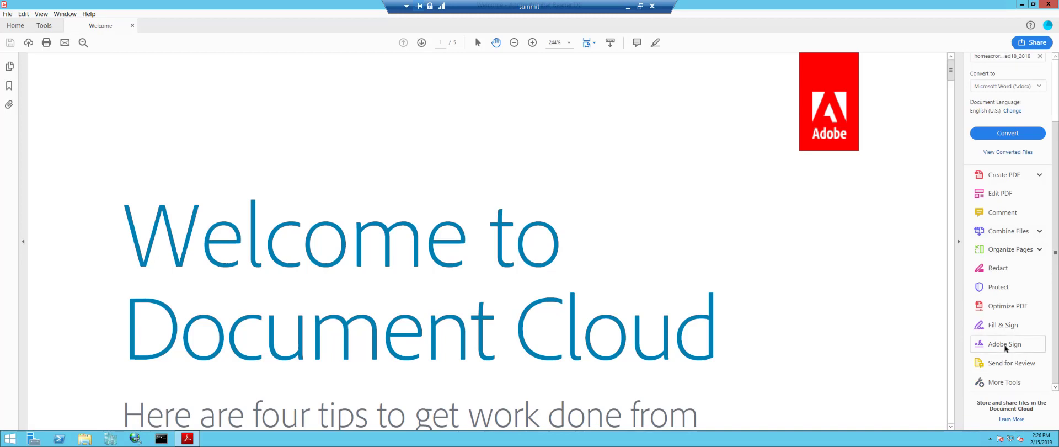
# Step: Start an Adobe Sign request for the Welcome document, switch to the advanced sending options, and proceed to field placement
pyautogui.click(1004, 345)
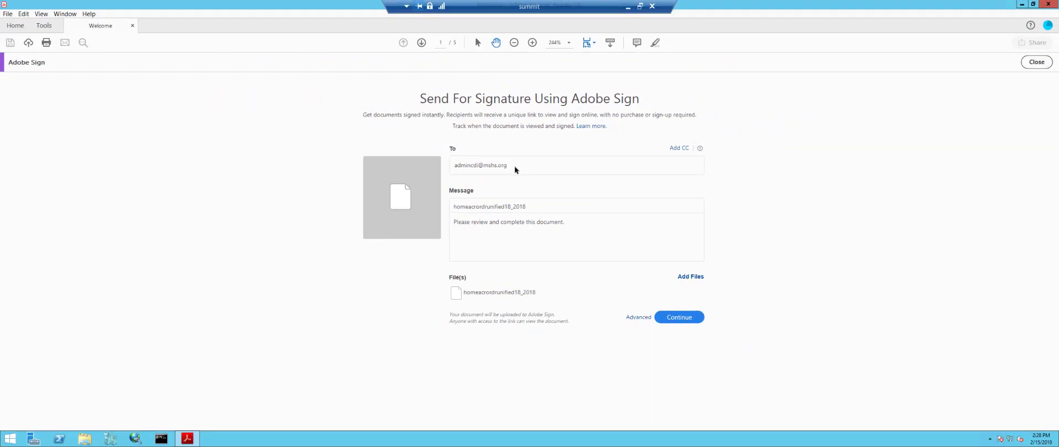
pyautogui.click(623, 321)
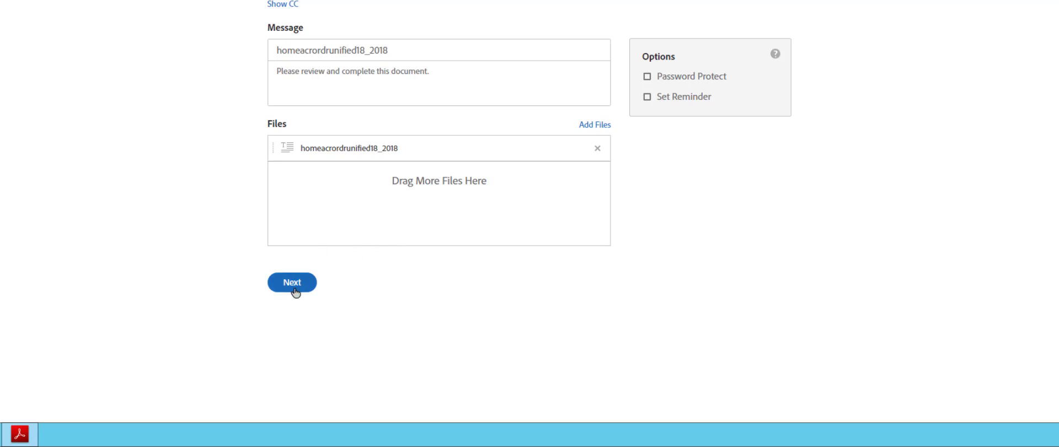
pyautogui.click(295, 292)
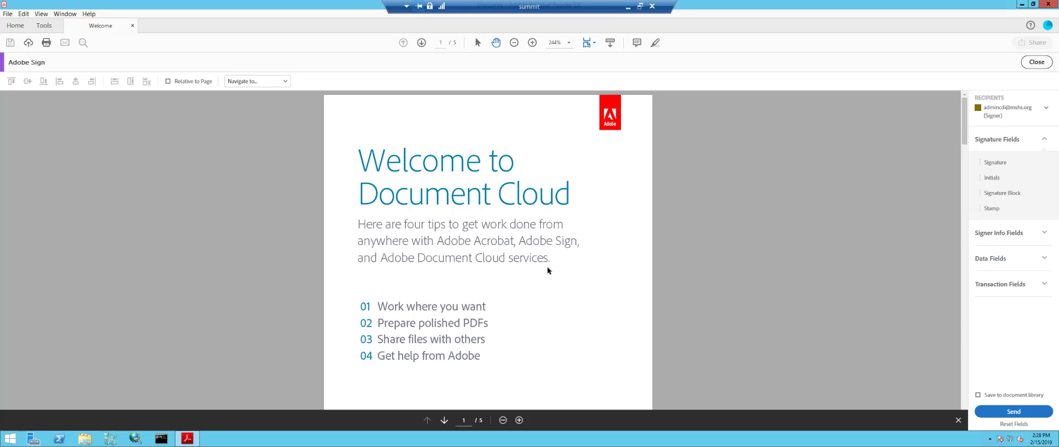
# Step: Place a Signature field for the signer in the blank area below the last paragraph on page 5
pyautogui.scroll(-15, 527, 265)
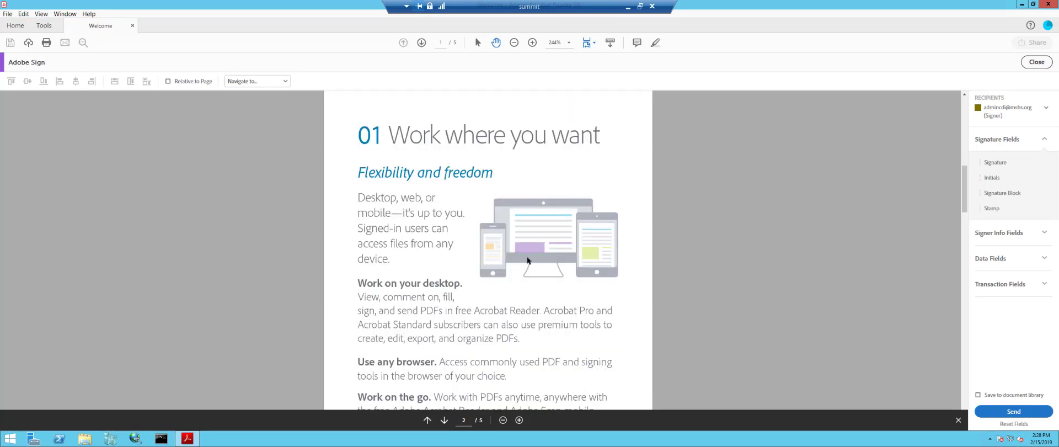
pyautogui.scroll(-15, 526, 260)
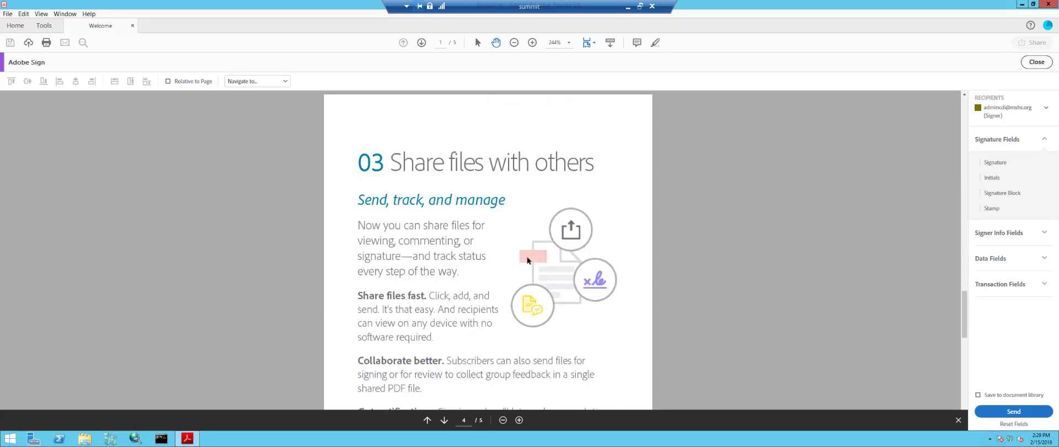
pyautogui.scroll(-15, 527, 261)
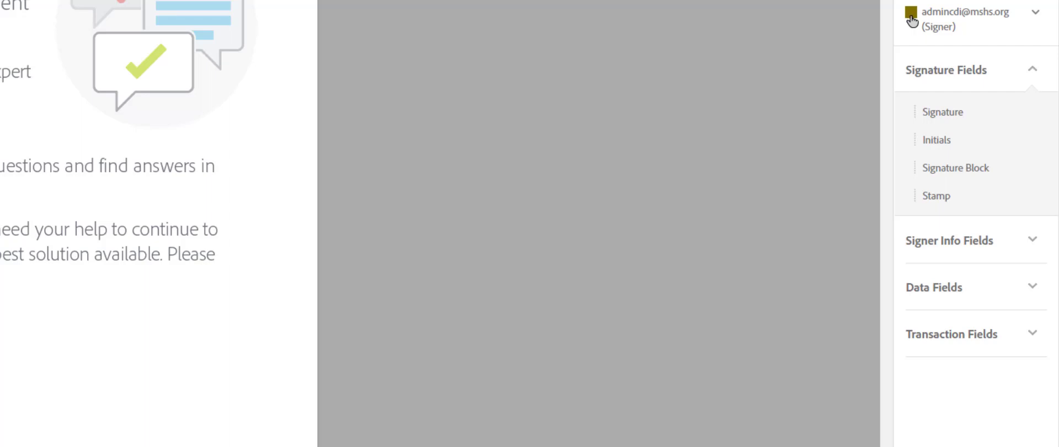
pyautogui.click(975, 20)
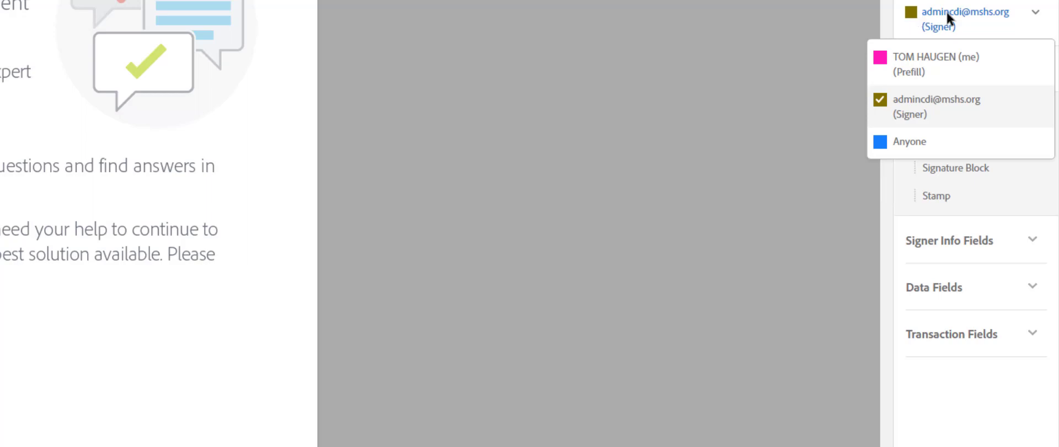
pyautogui.click(964, 185)
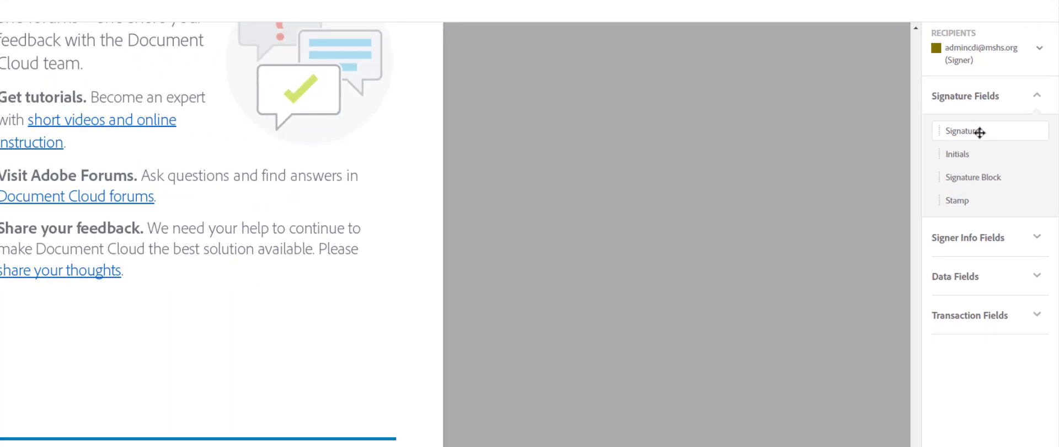
pyautogui.moveTo(960, 114)
pyautogui.mouseDown()
pyautogui.moveTo(625, 224)
pyautogui.moveTo(0, 334)
pyautogui.mouseUp()
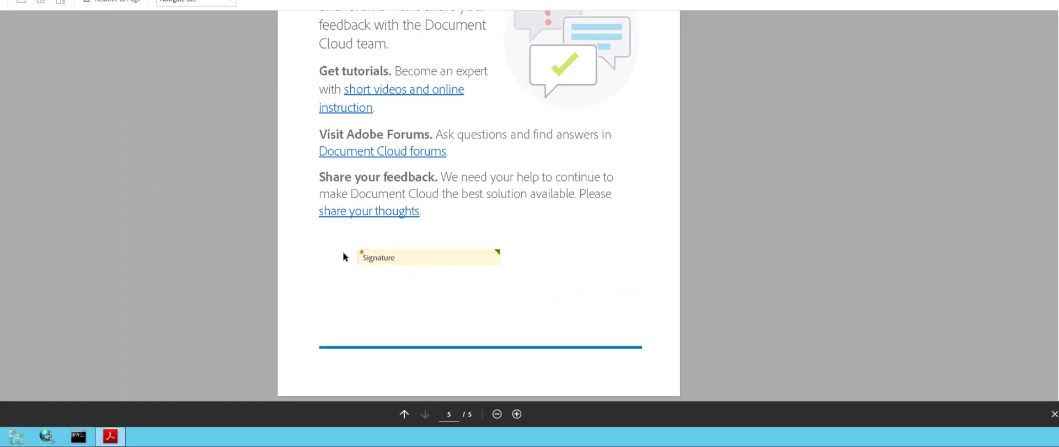
pyautogui.moveTo(344, 253); pyautogui.dragTo(333, 256)
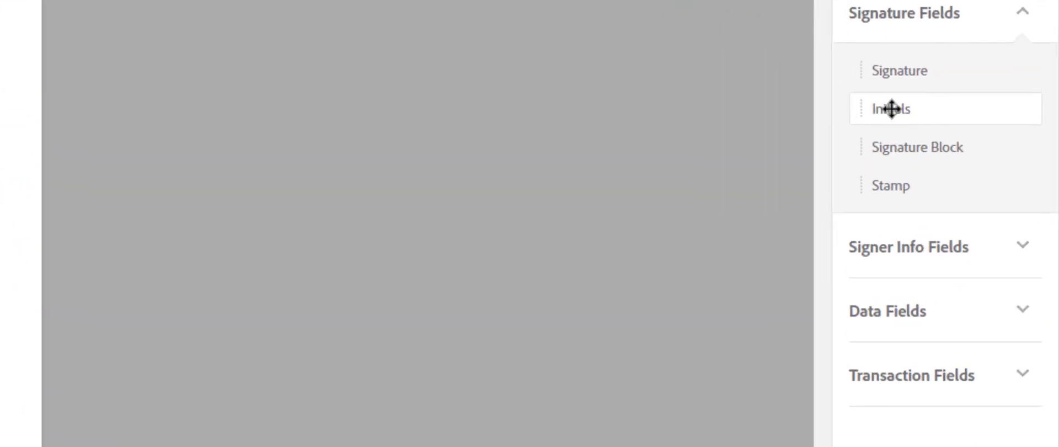
# Step: Add the signer's Name, Date and Title fields stacked in that order beneath the signature field on page 5
pyautogui.click(908, 247)
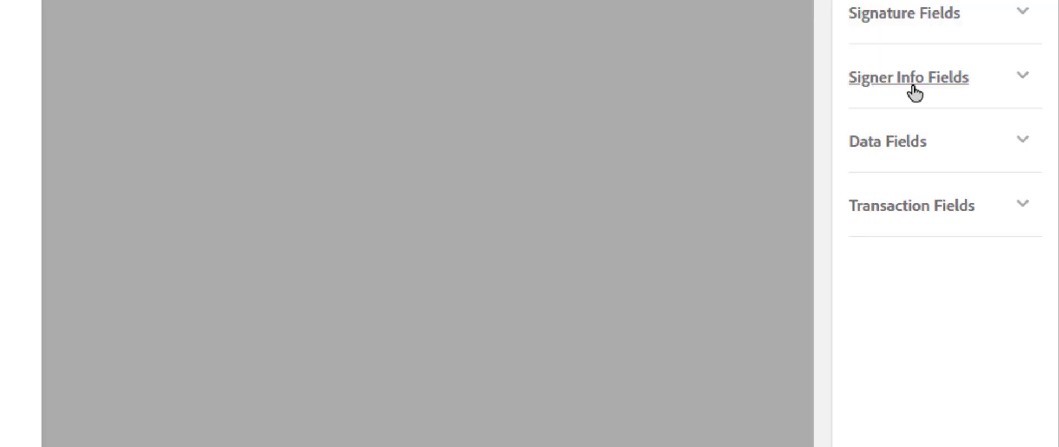
pyautogui.click(913, 90)
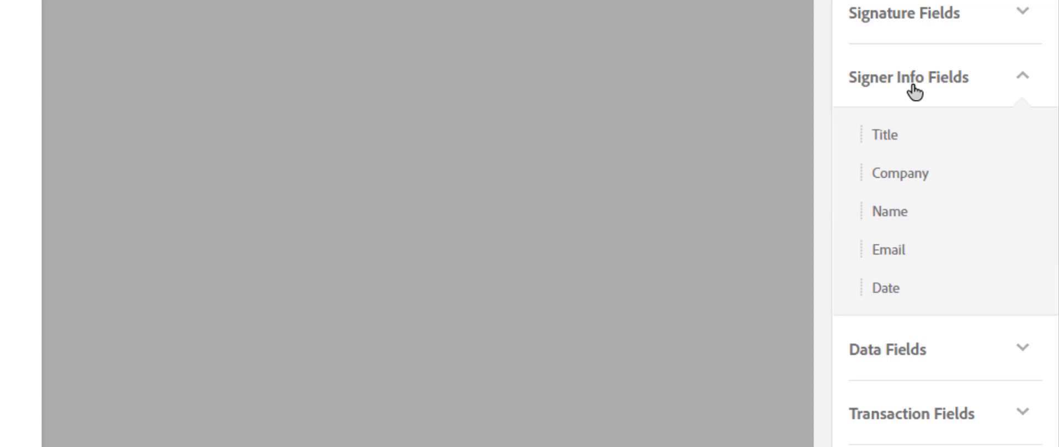
pyautogui.moveTo(901, 213)
pyautogui.mouseDown()
pyautogui.moveTo(909, 152)
pyautogui.moveTo(189, 147)
pyautogui.mouseUp()
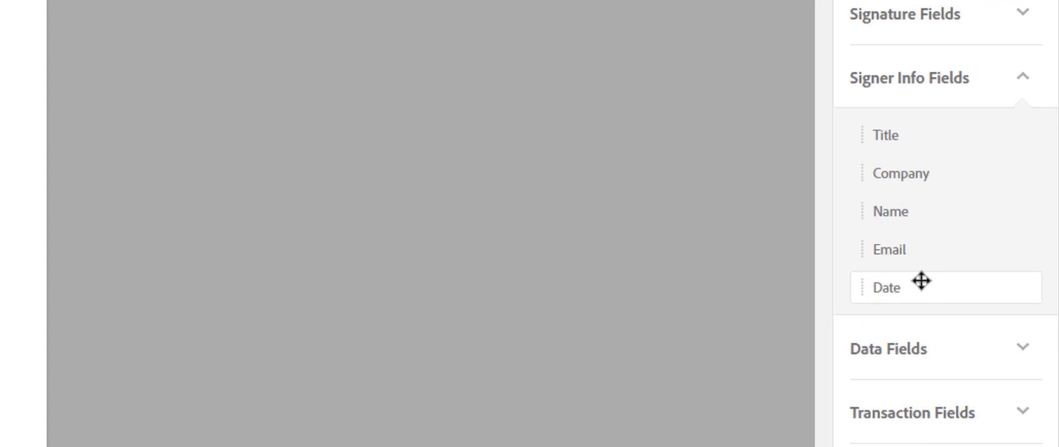
pyautogui.moveTo(921, 281); pyautogui.dragTo(138, 150)
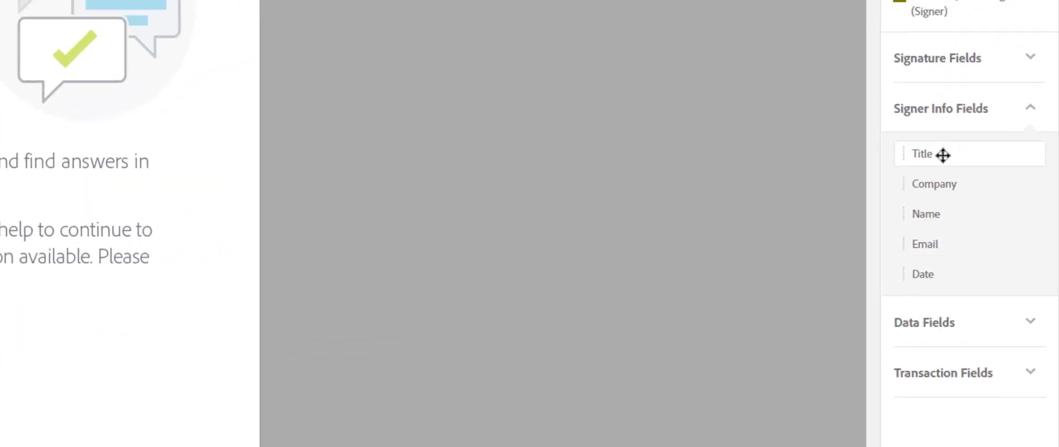
pyautogui.moveTo(934, 156); pyautogui.dragTo(164, 195)
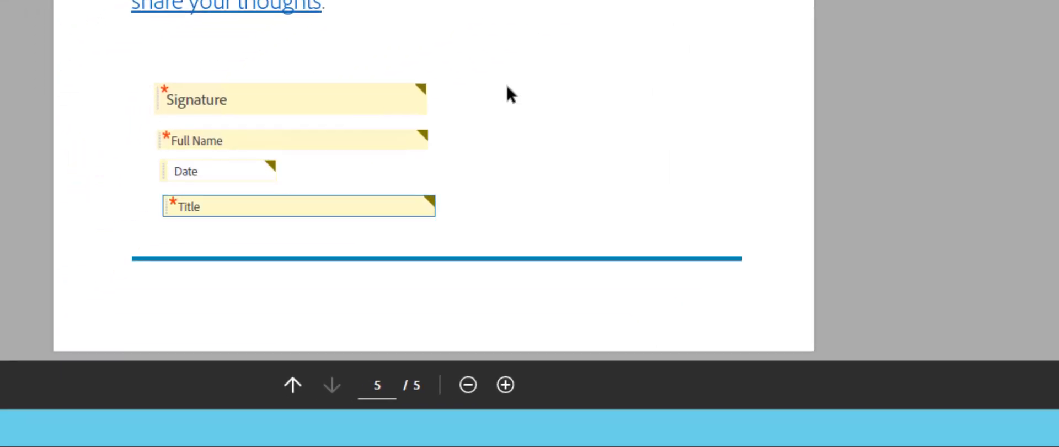